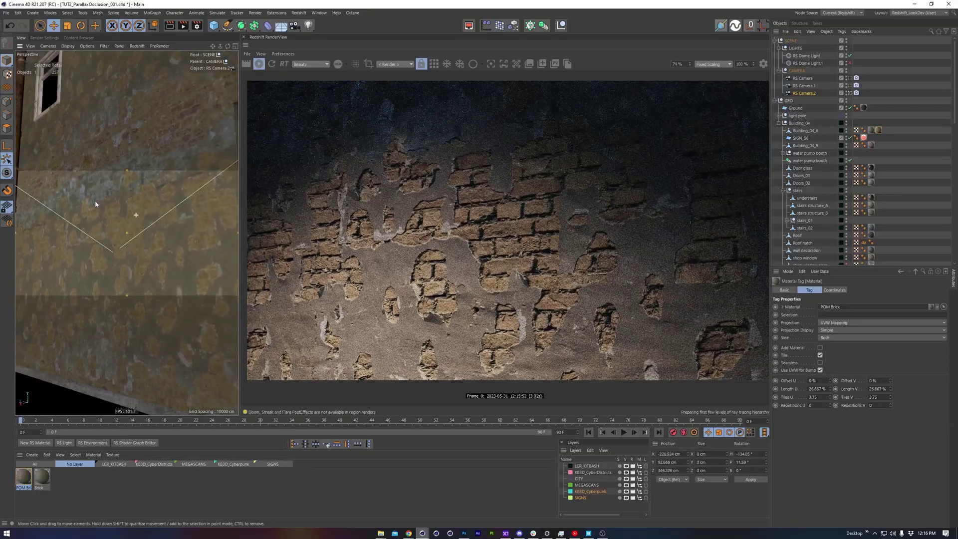
Step: Show the details of the downloaded Damaged Brick Wall Plaster card in Quixel Bridge's Surfaces > Brick grid
mouse_move(96, 204)
alt+mouse_down()
mouse_move(196, 229)
mouse_move(219, 223)
mouse_move(186, 229)
mouse_move(171, 220)
mouse_move(158, 229)
mouse_move(106, 220)
mouse_move(94, 203)
mouse_move(82, 210)
mouse_move(98, 215)
alt+mouse_up()
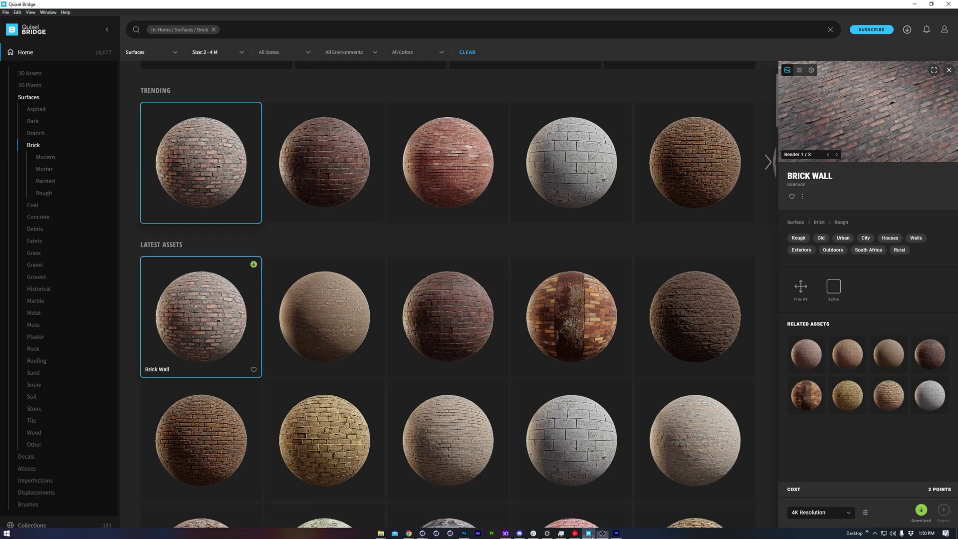
click(589, 533)
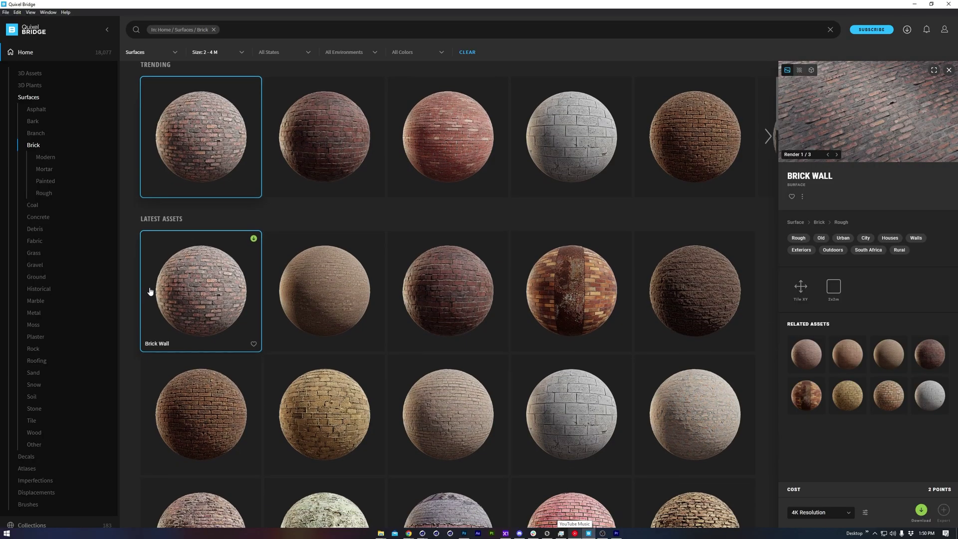
scroll(148, 294, down, 5)
scroll(150, 291, down, 3)
click(149, 292)
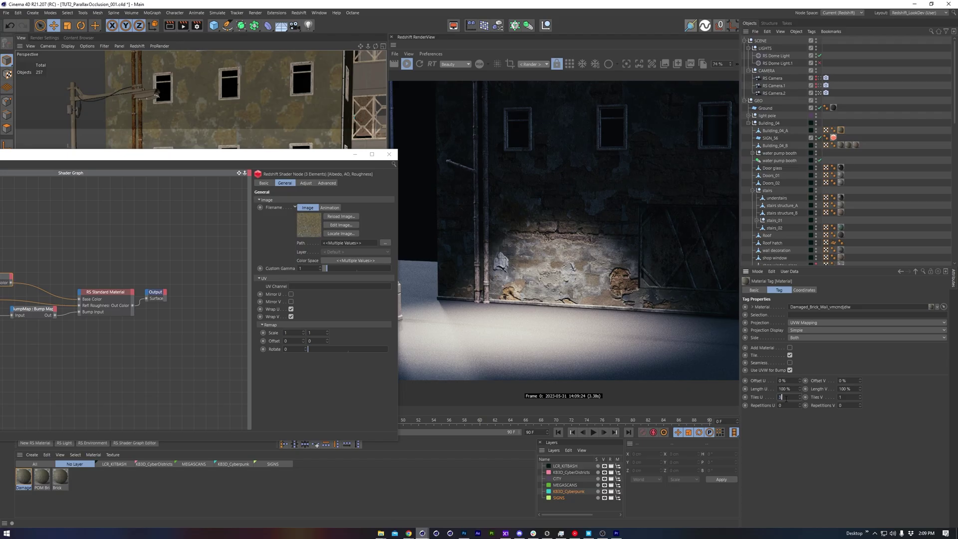
Step: Set the material tag's texture tiling to 3.75
click(785, 398)
text(3.75)
key(Return)
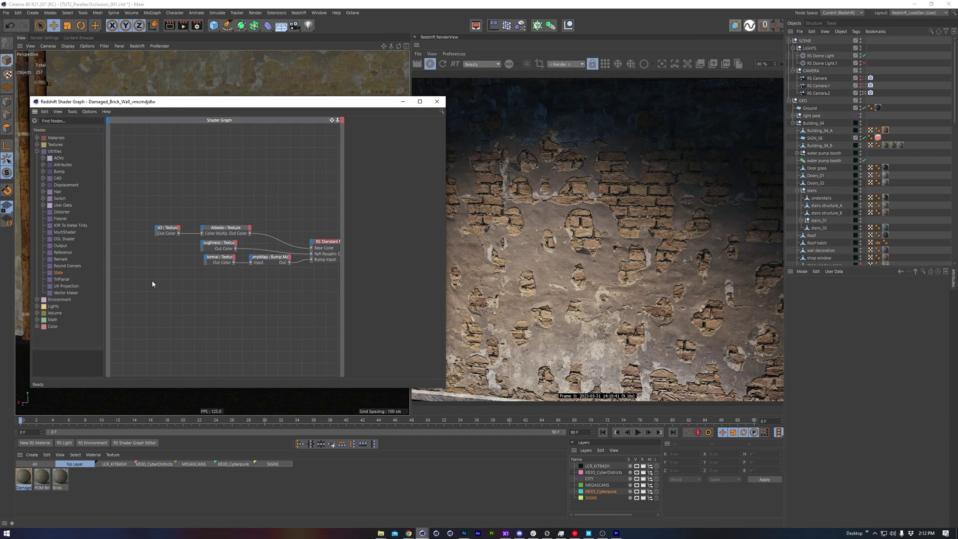
Step: Add an OSL Shader node to the shader graph by searching 'osl'
key(Tab)
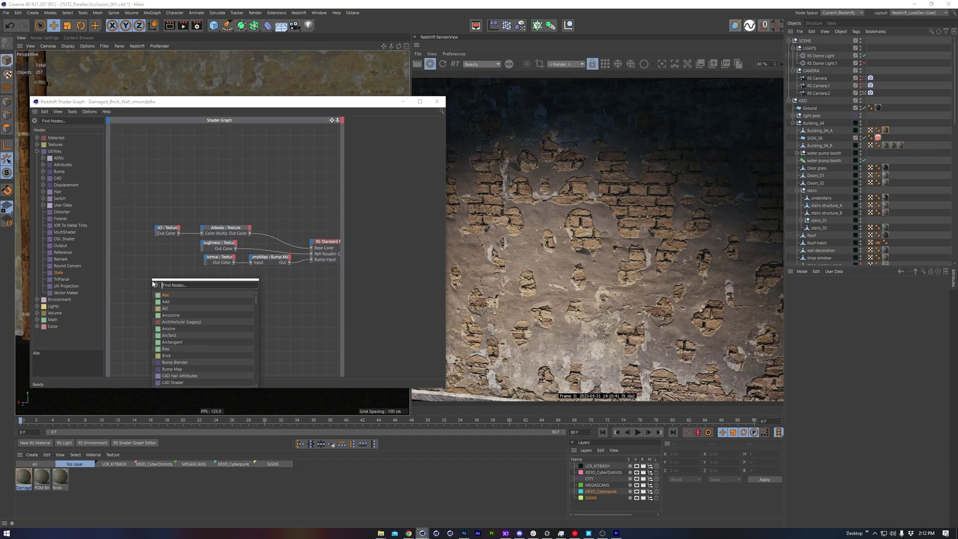
text(os)
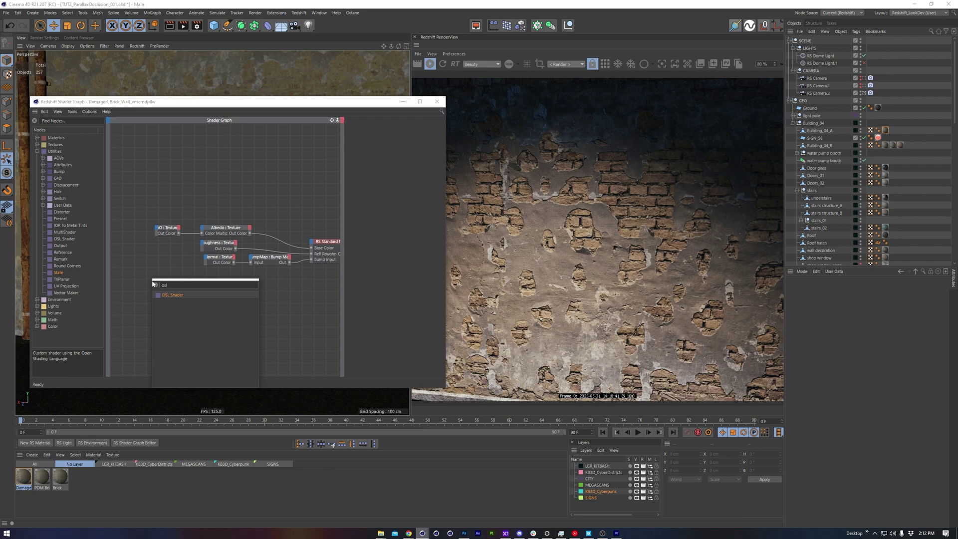
text(l)
key(Return)
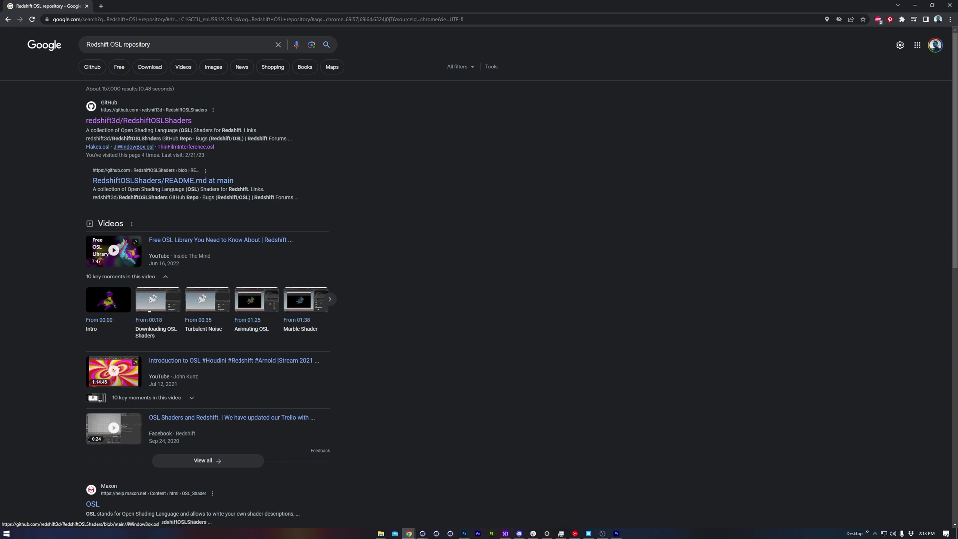
Step: Open ParallaxOcclusionMapping.osl from the RedshiftOSLShaders repository
click(141, 122)
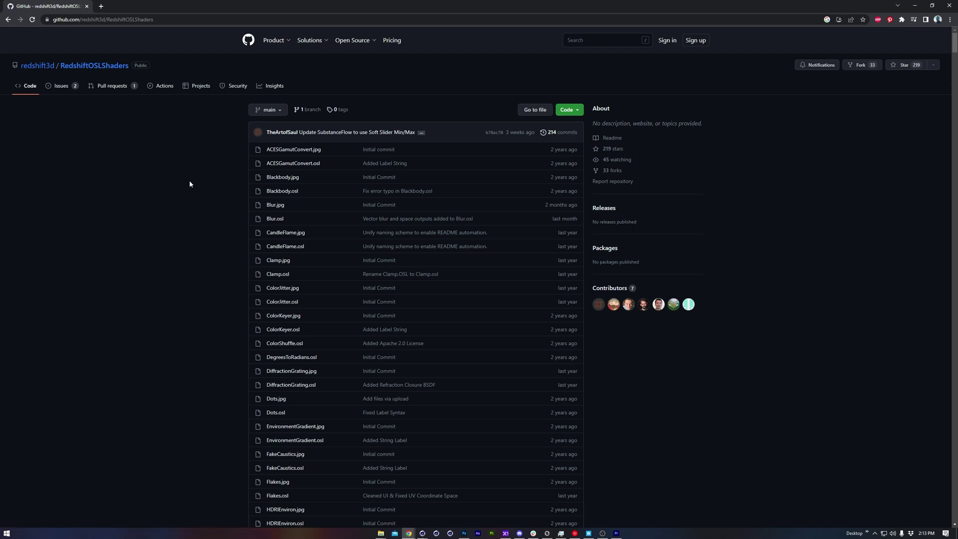
scroll(204, 185, down, 5)
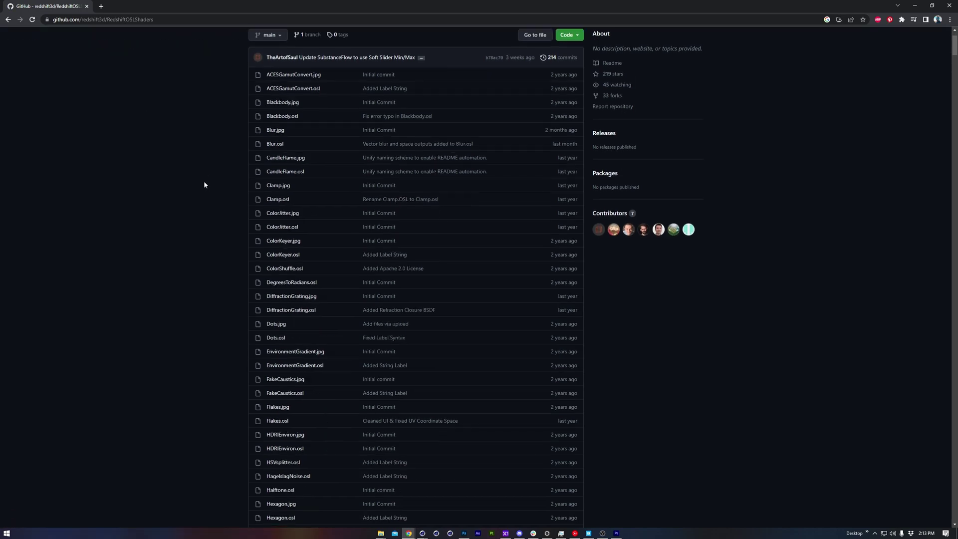
scroll(204, 184, down, 8)
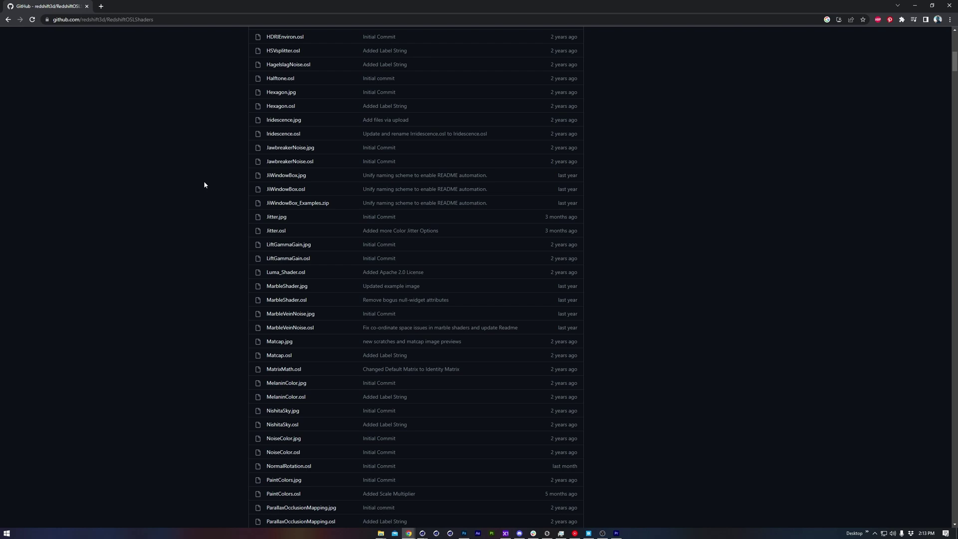
scroll(204, 185, down, 3)
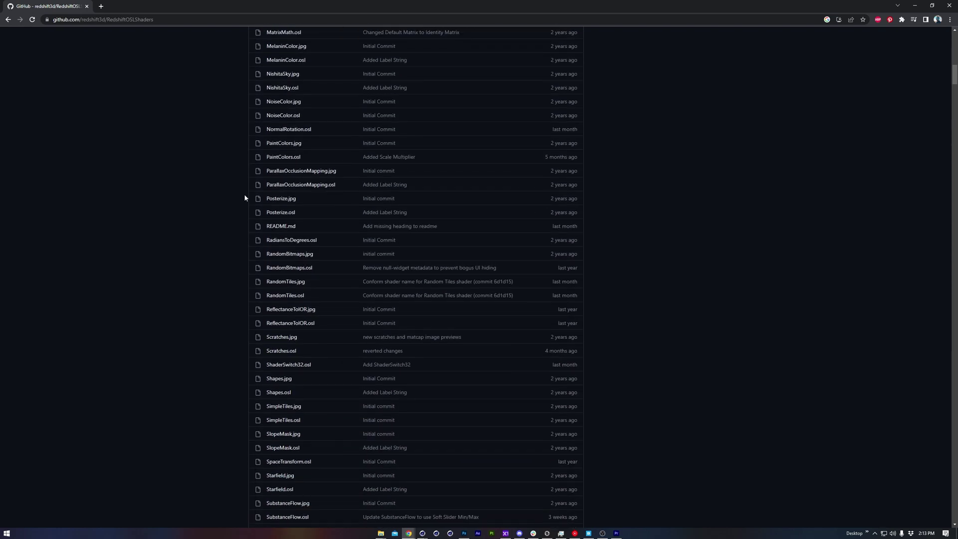
click(329, 185)
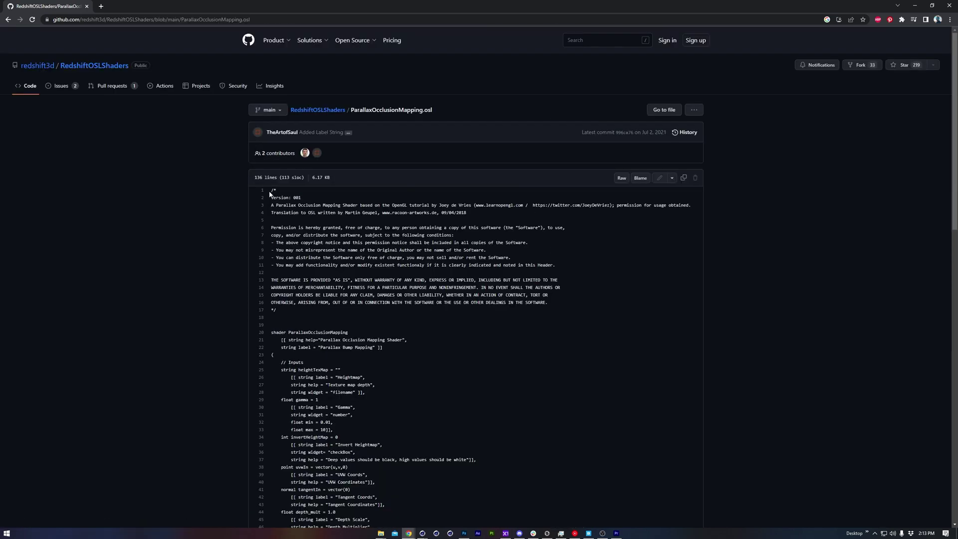
Step: Select the entire shader code
drag(271, 193, 293, 465)
scroll(289, 225, down, 10)
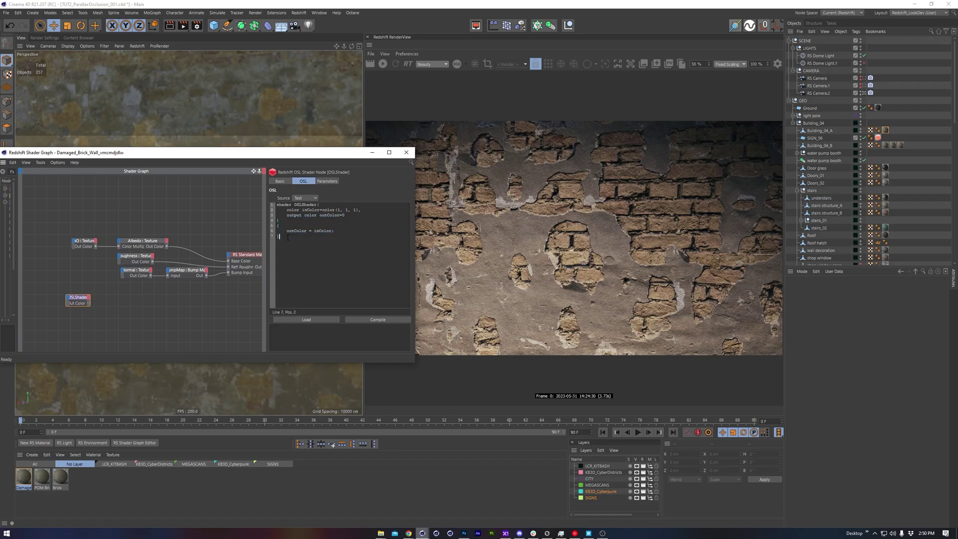
drag(288, 237, 271, 205)
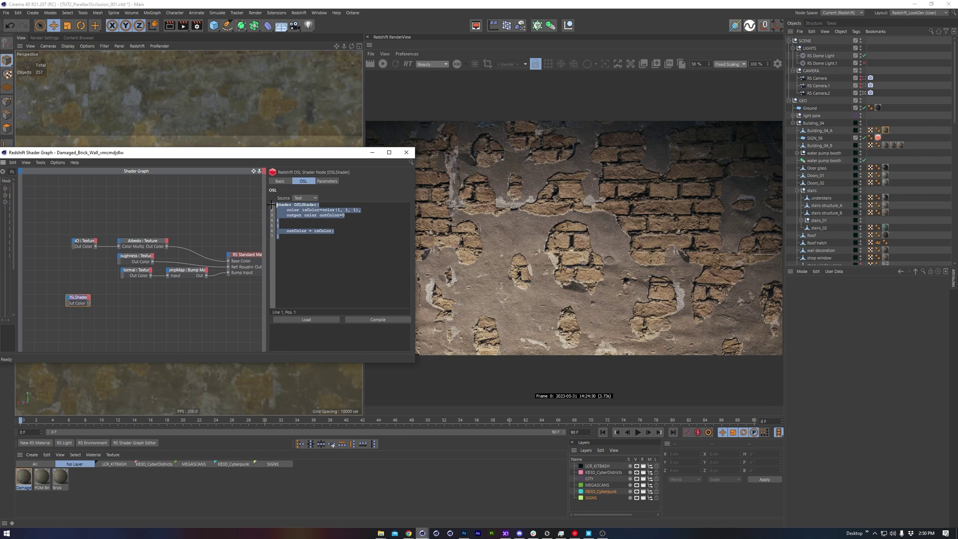
Step: Replace the default OSL code with the pasted parallax shader, compile it, and show its parameters
key(Delete)
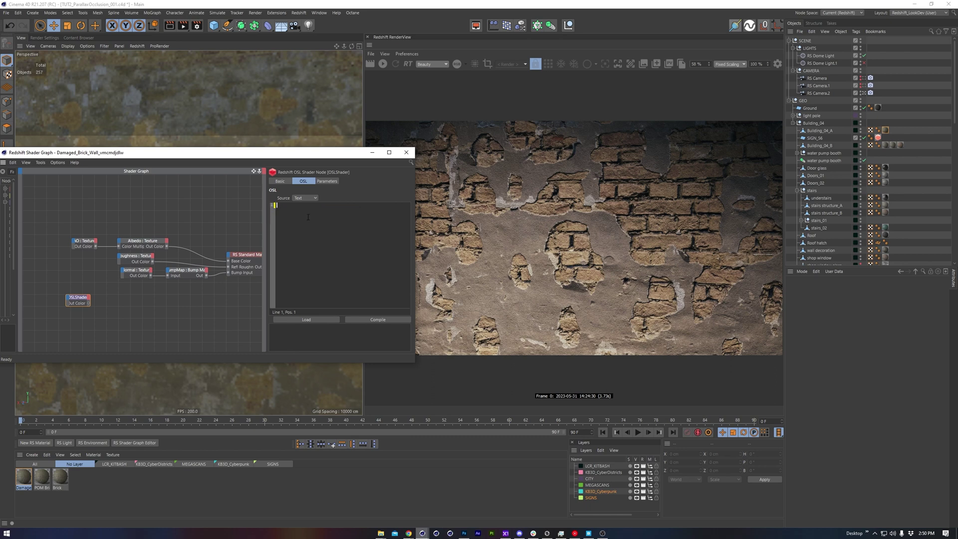
key(ctrl+v)
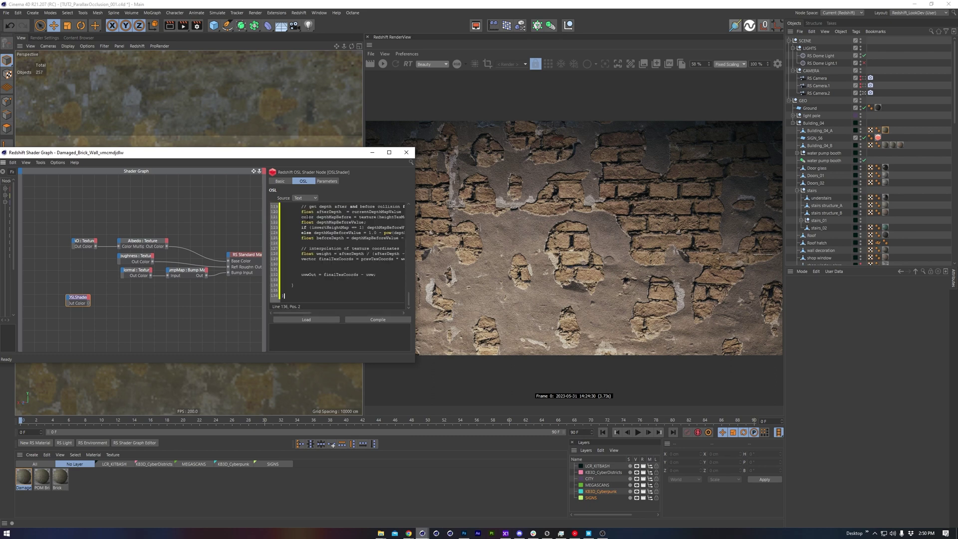
click(357, 320)
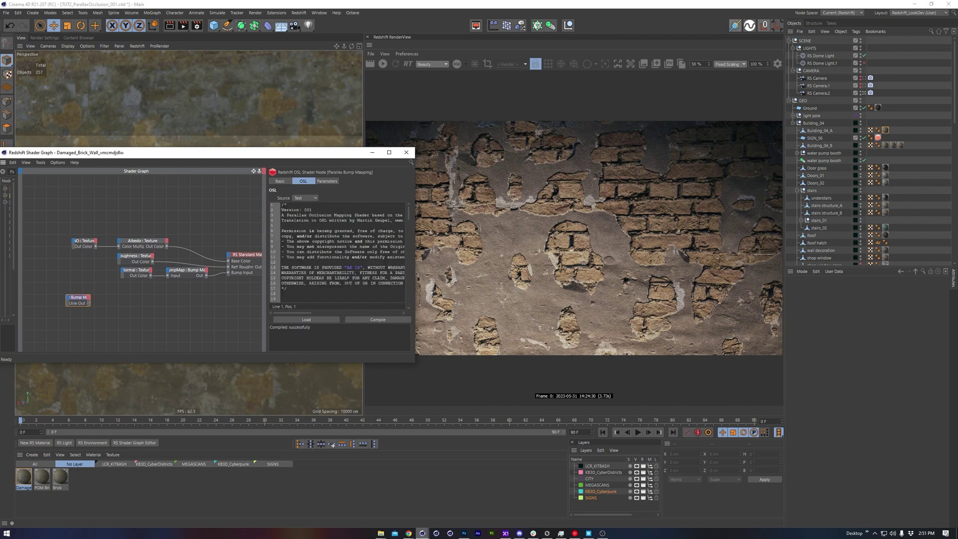
click(326, 181)
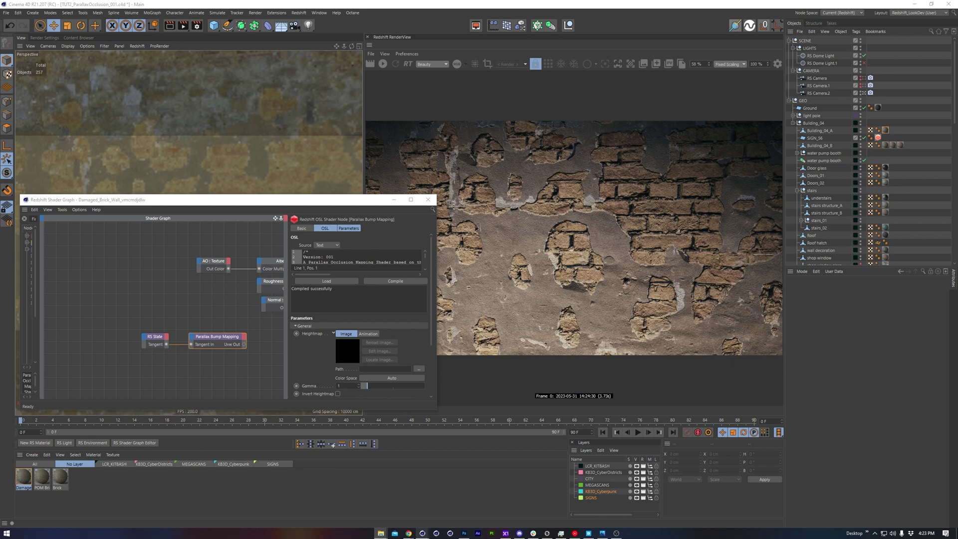
Step: Load the displacement image as the parallax node's heightmap with Raw colour space
drag(548, 359, 344, 353)
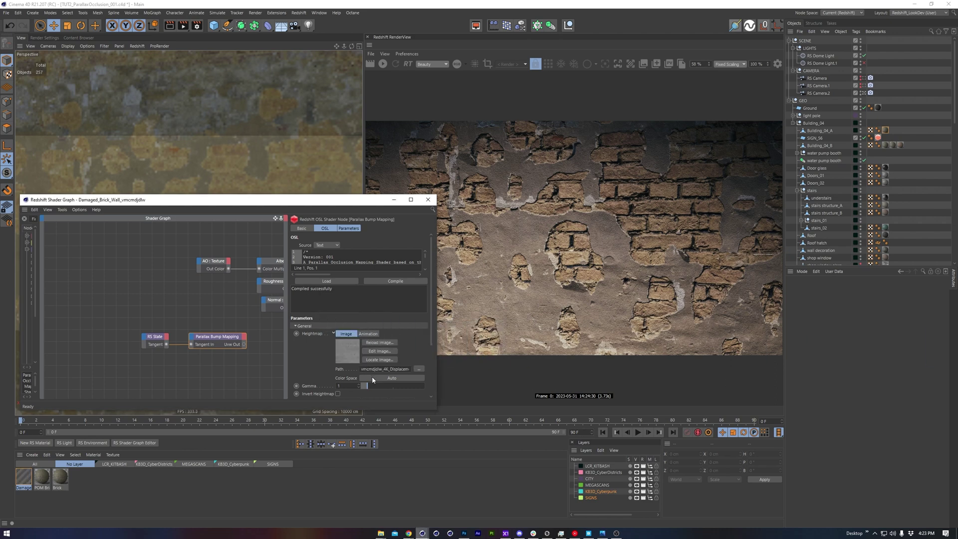
click(372, 378)
mouse_move(369, 444)
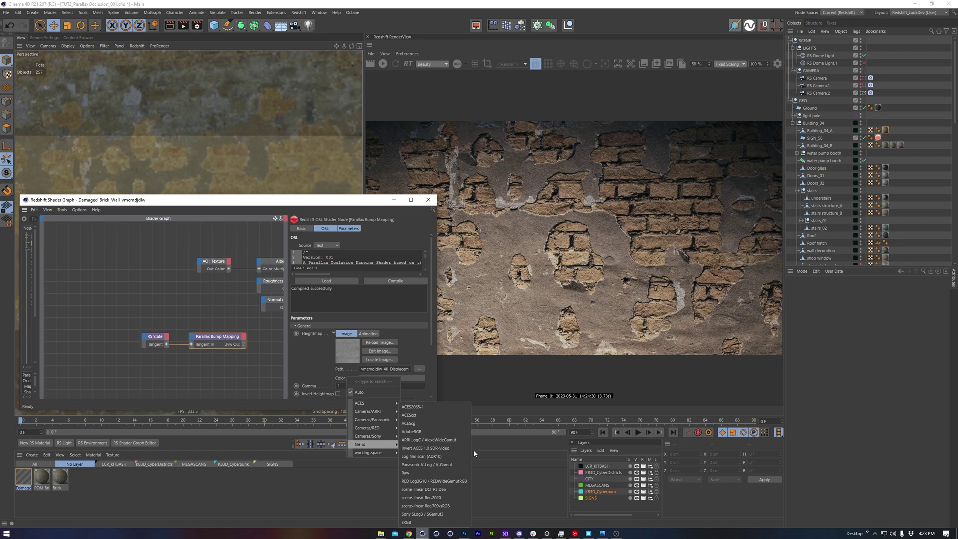
click(433, 473)
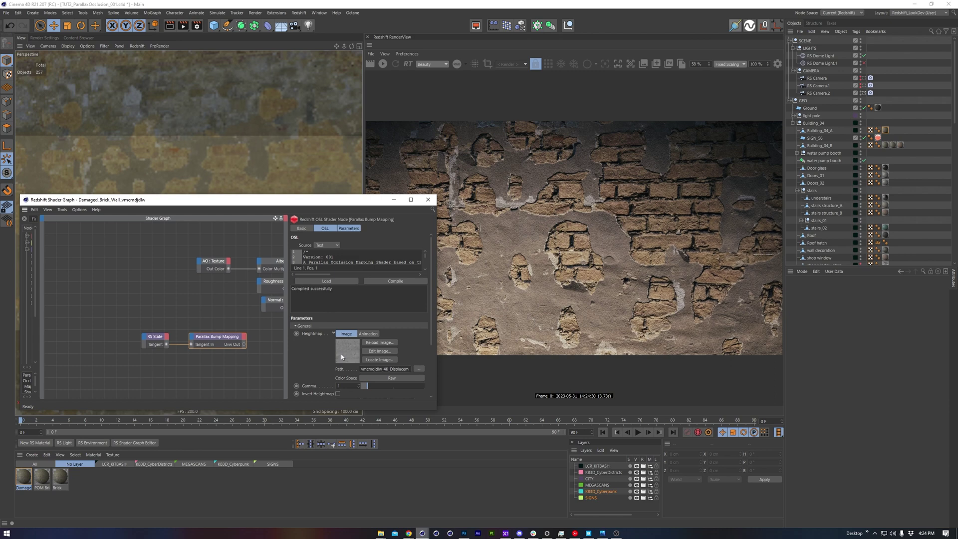
Step: Wire the parallax UV output into the AO, albedo and roughness texture offsets
drag(198, 269, 259, 265)
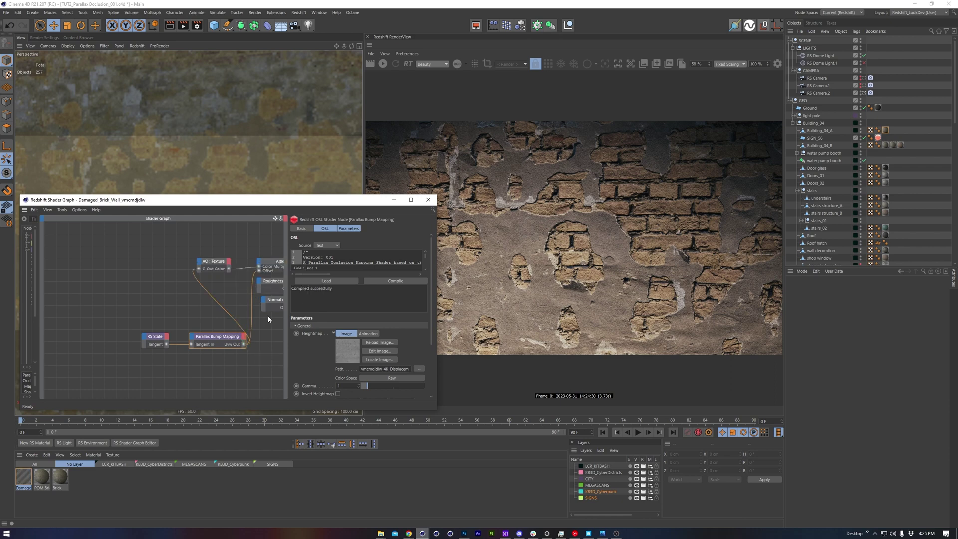
drag(244, 344, 260, 288)
click(263, 296)
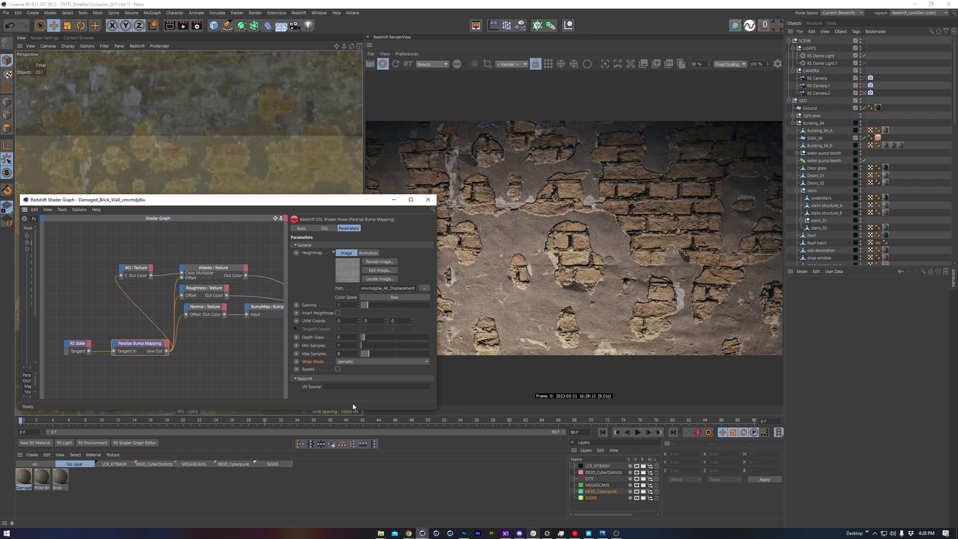
Step: Close the shader graph, widen the render view, and select the building material's tag
click(394, 199)
drag(368, 180, 306, 205)
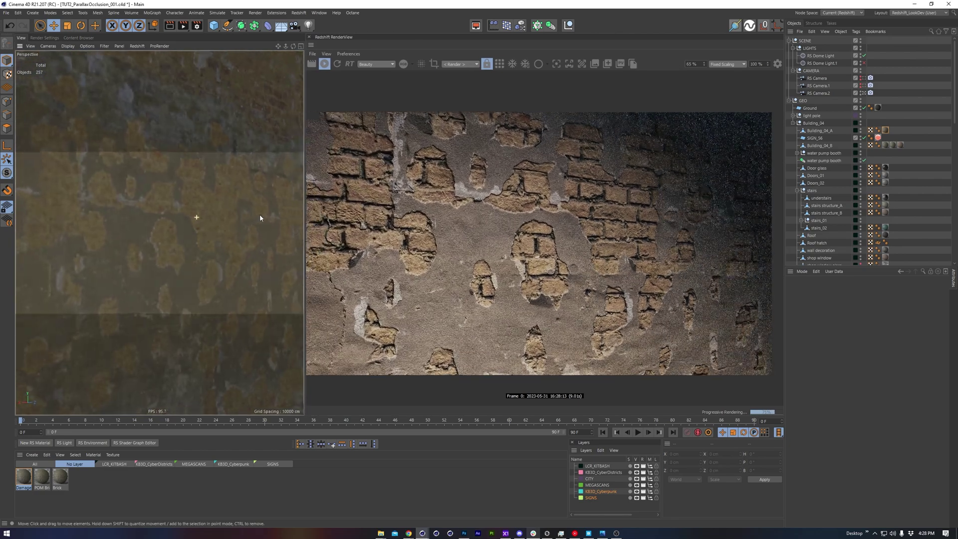
click(885, 131)
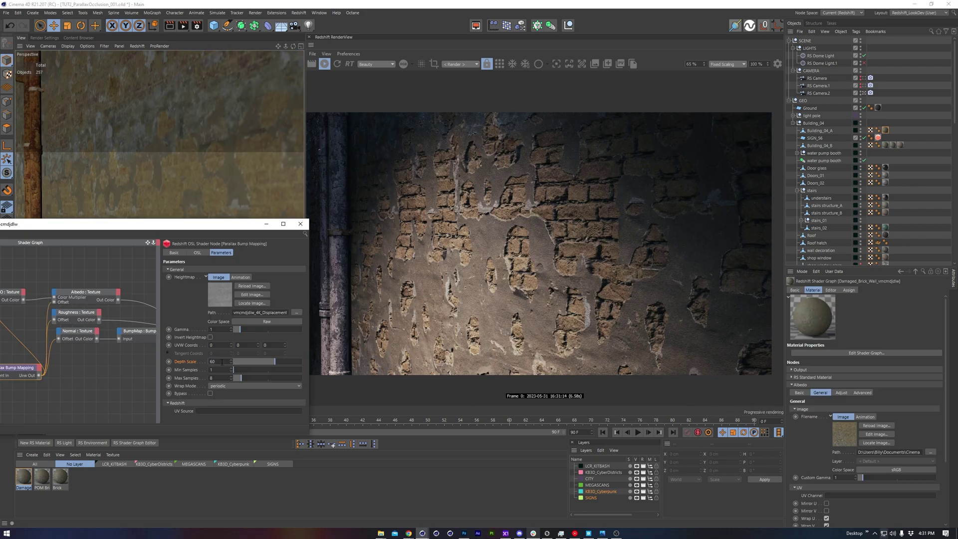
Step: Move the view closer to the brick wall at a slight angle
alt+drag(85, 175, 143, 176)
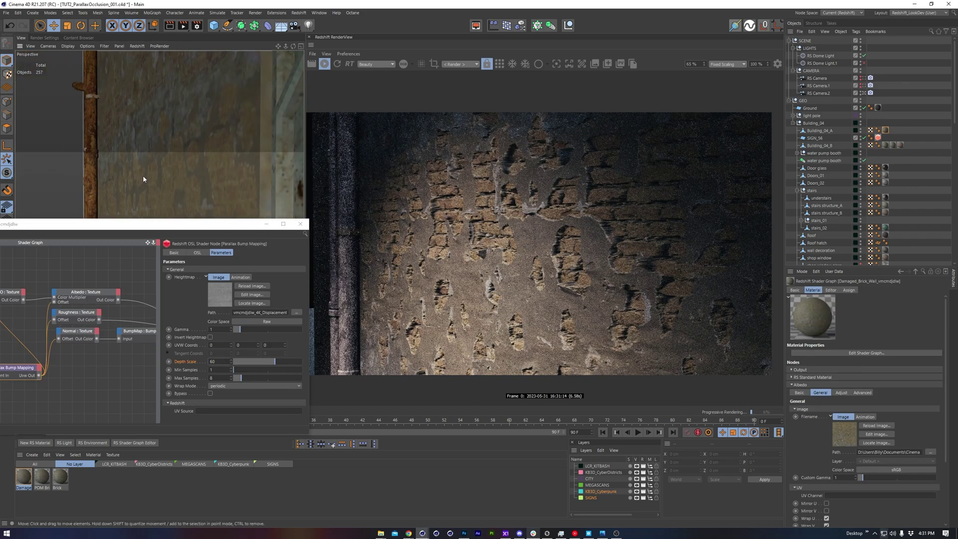
alt+right_drag(150, 179, 188, 183)
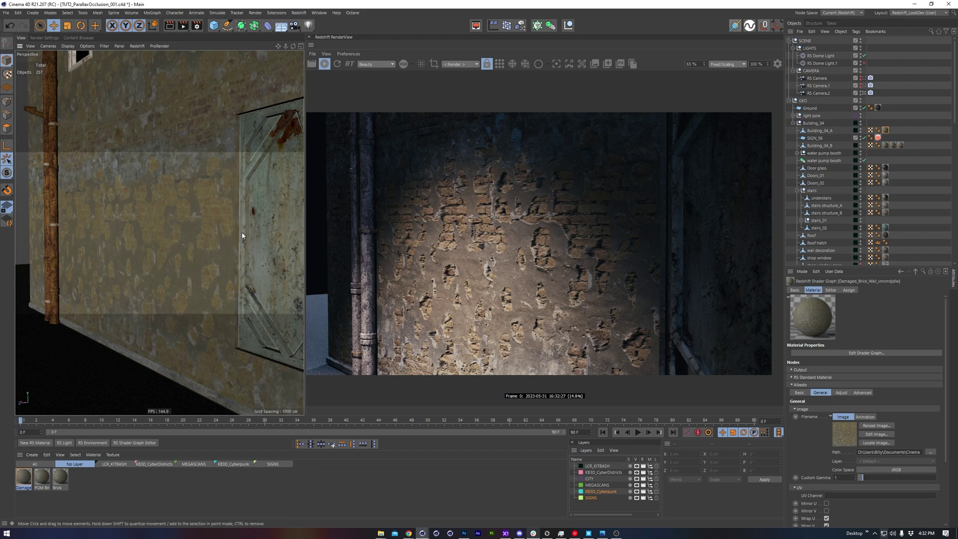
scroll(242, 236, up, 3)
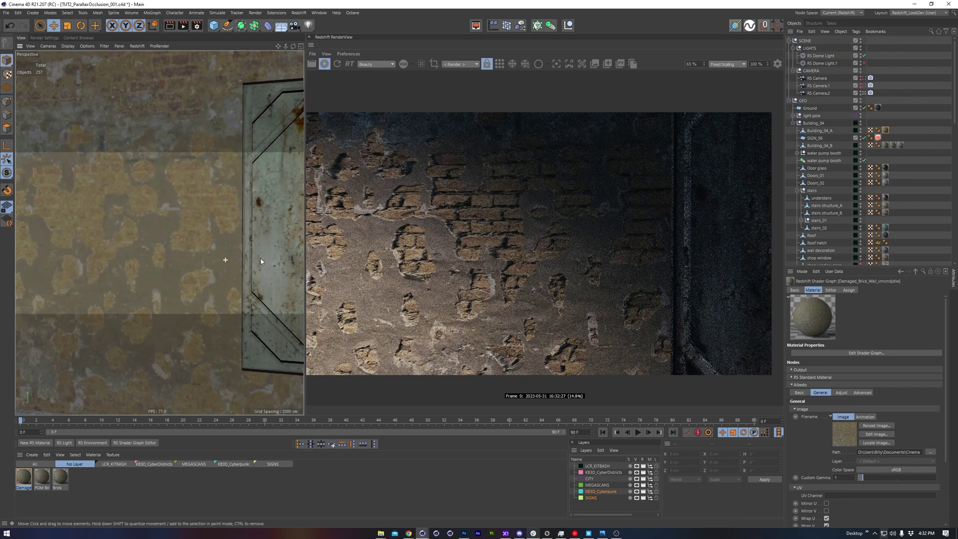
alt+drag(261, 259, 228, 260)
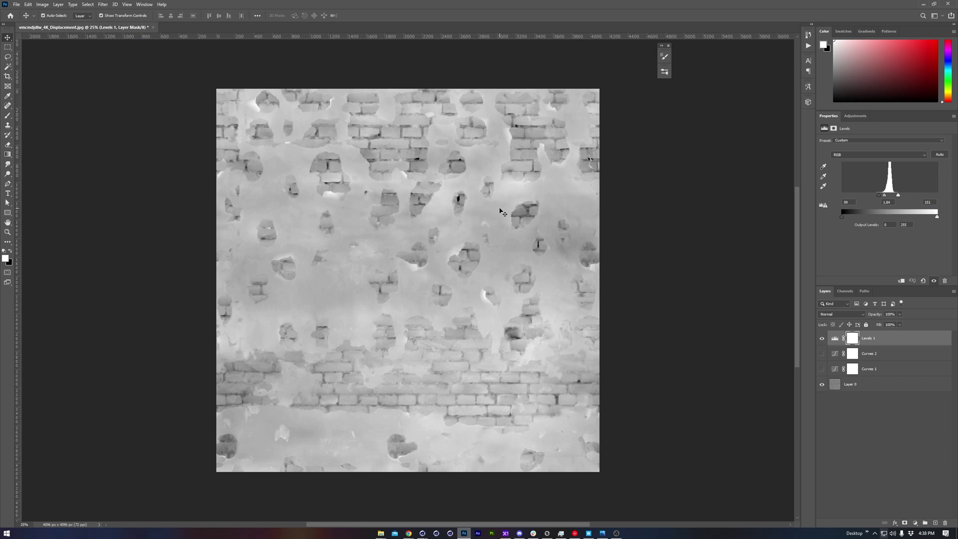
Step: Reload the edited heightmap image and orbit around the brick wall to re-render it
key(alt+Tab)
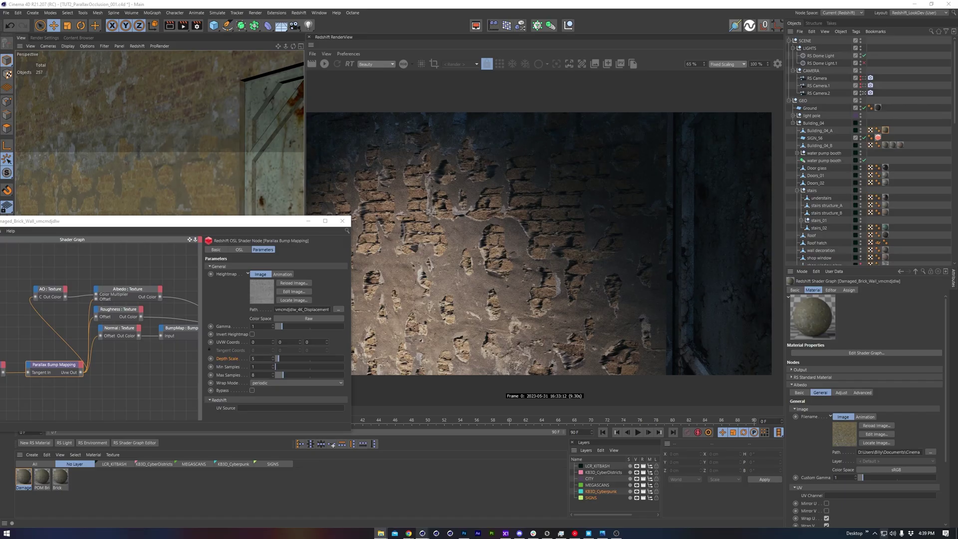
click(288, 284)
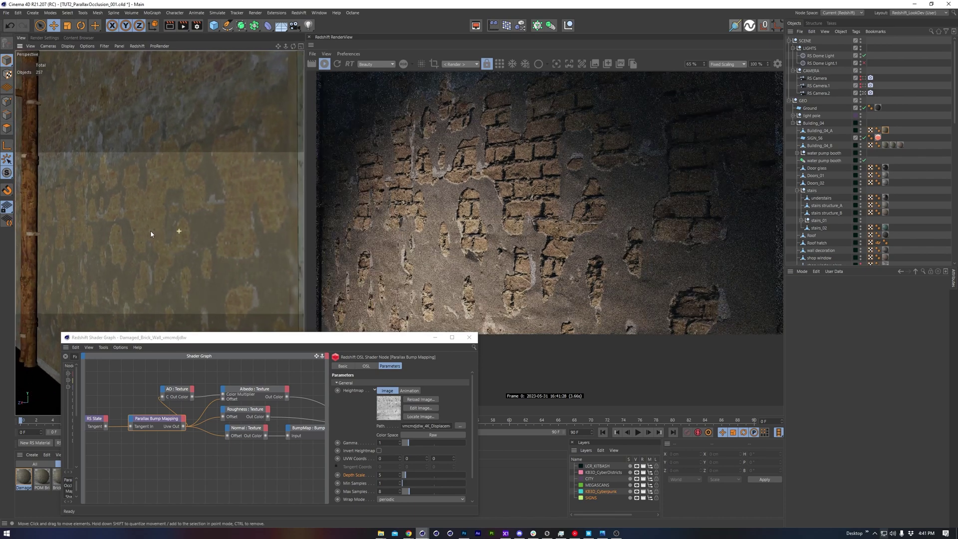
alt+drag(148, 234, 183, 228)
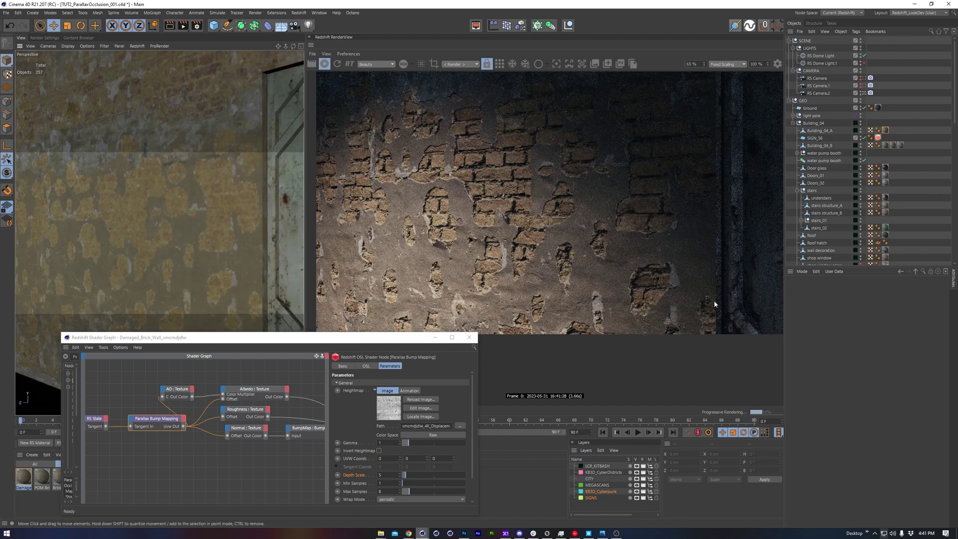
alt+drag(233, 261, 142, 252)
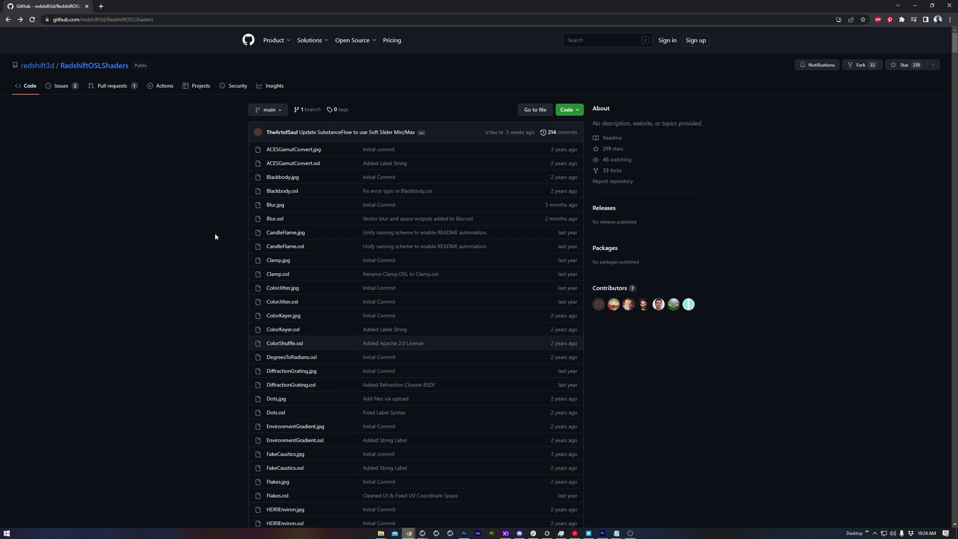
Step: Open the TextureNoTile.jpg preview further down the redshift3d/RedshiftOSLShaders file list
scroll(215, 236, down, 10)
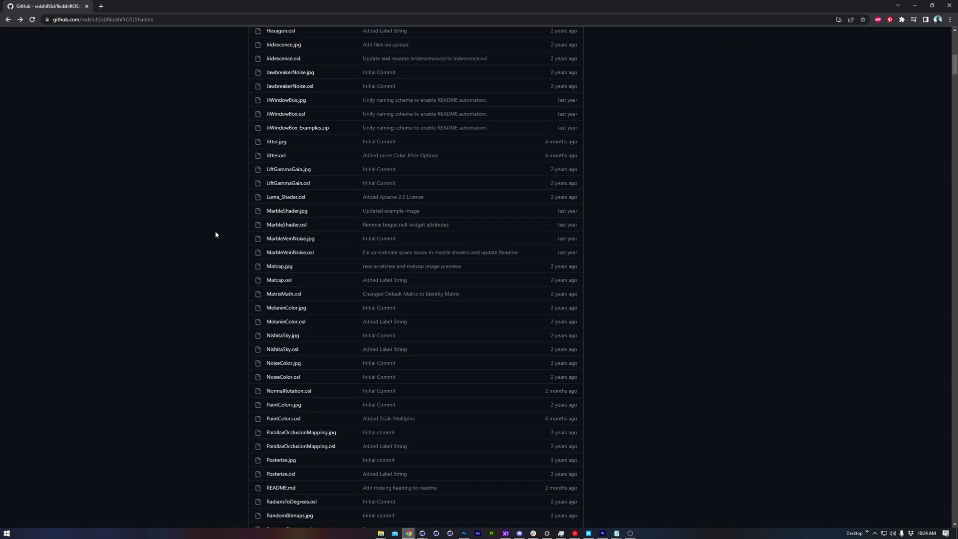
scroll(216, 234, down, 10)
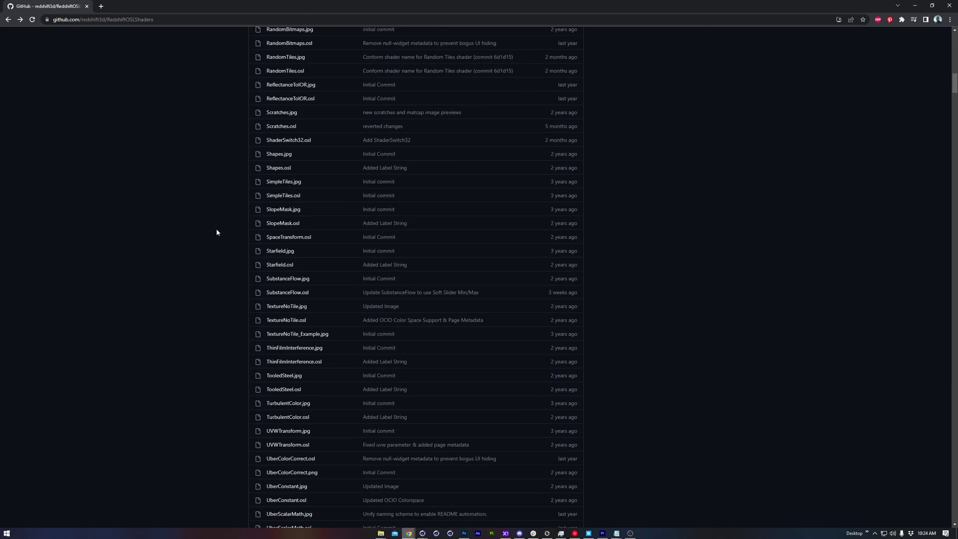
click(265, 272)
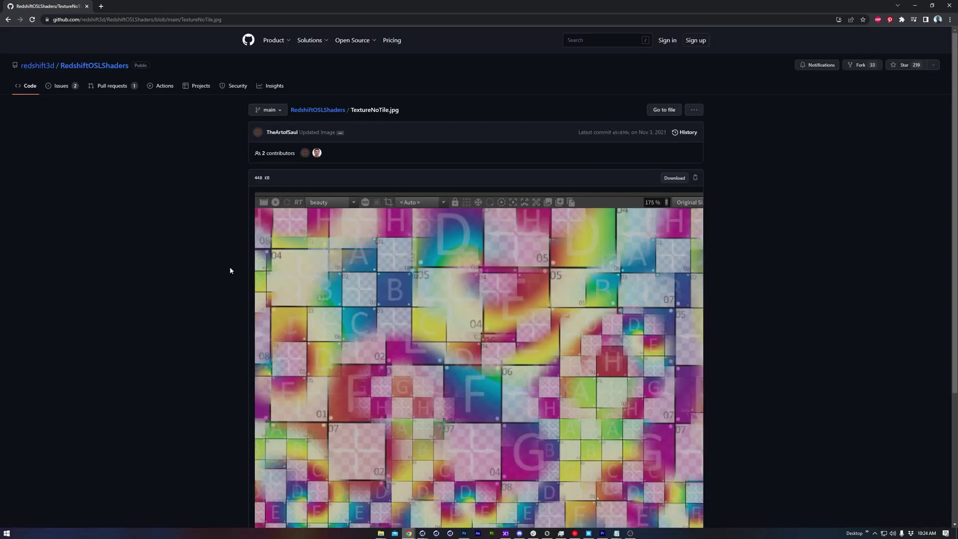